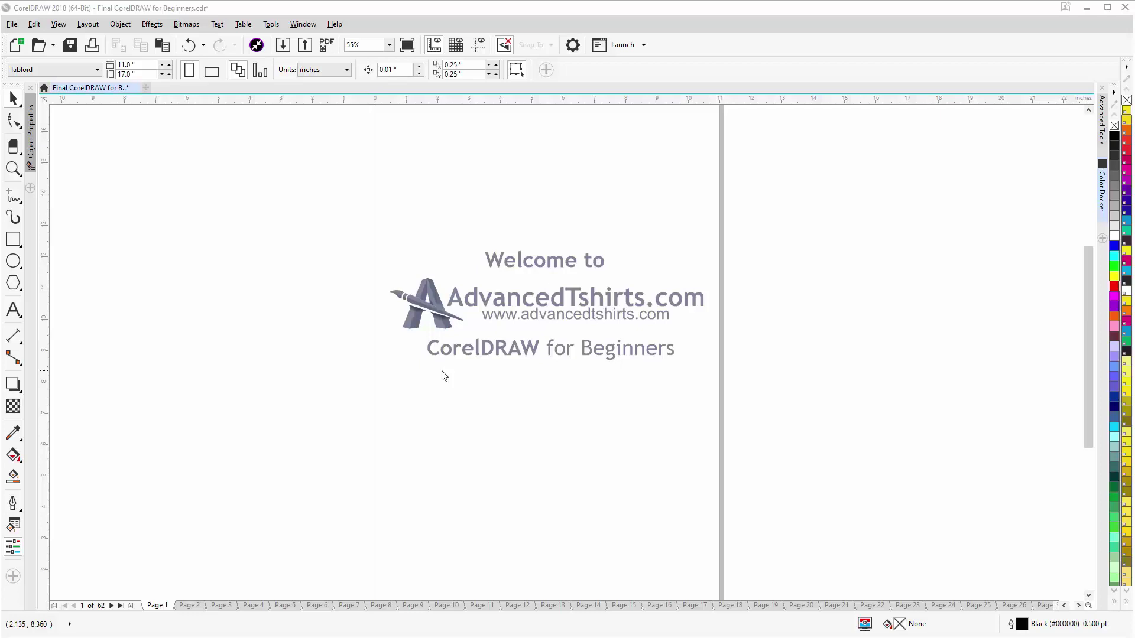
- Go to page 26, Working with Color Palettes, using the page tabs at the bottom
left_click(254, 606)
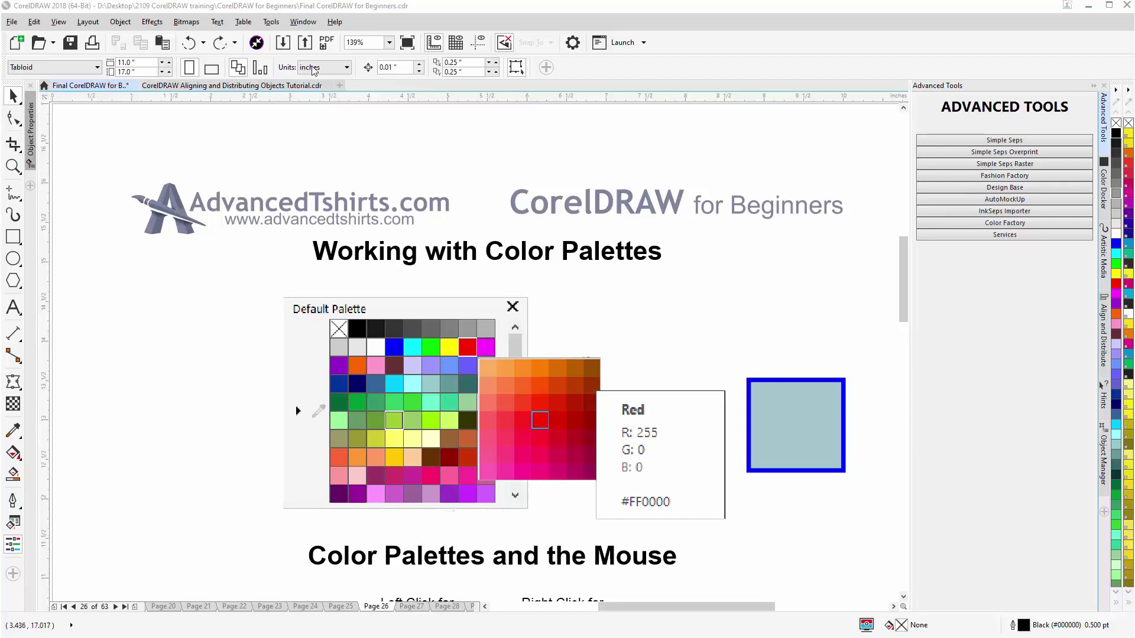
left_click(303, 22)
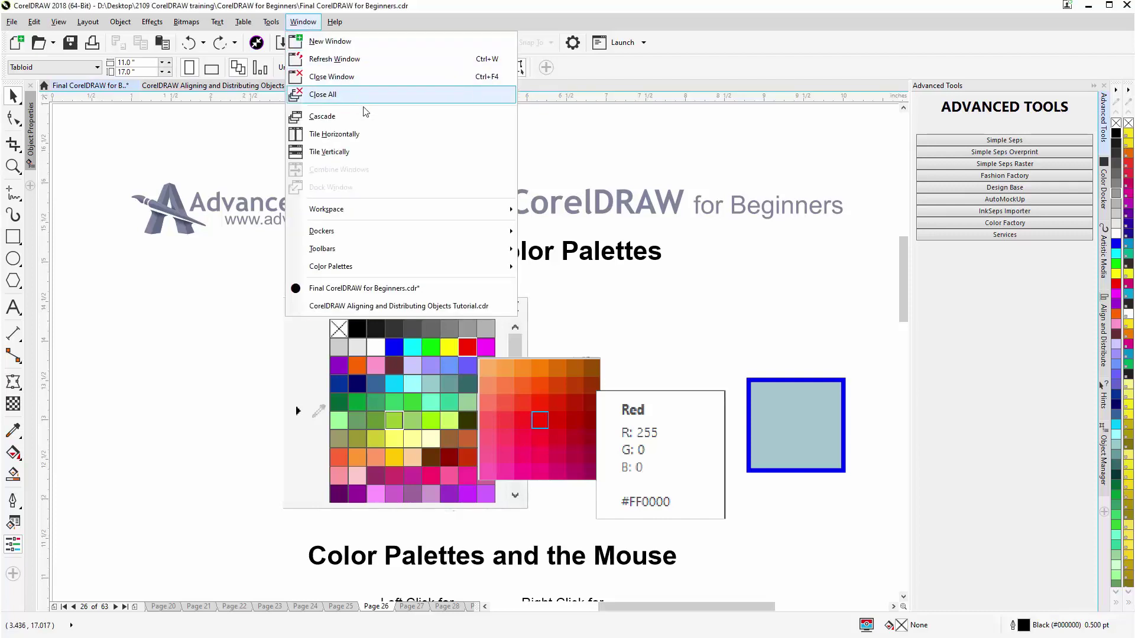
mouse_move(381, 266)
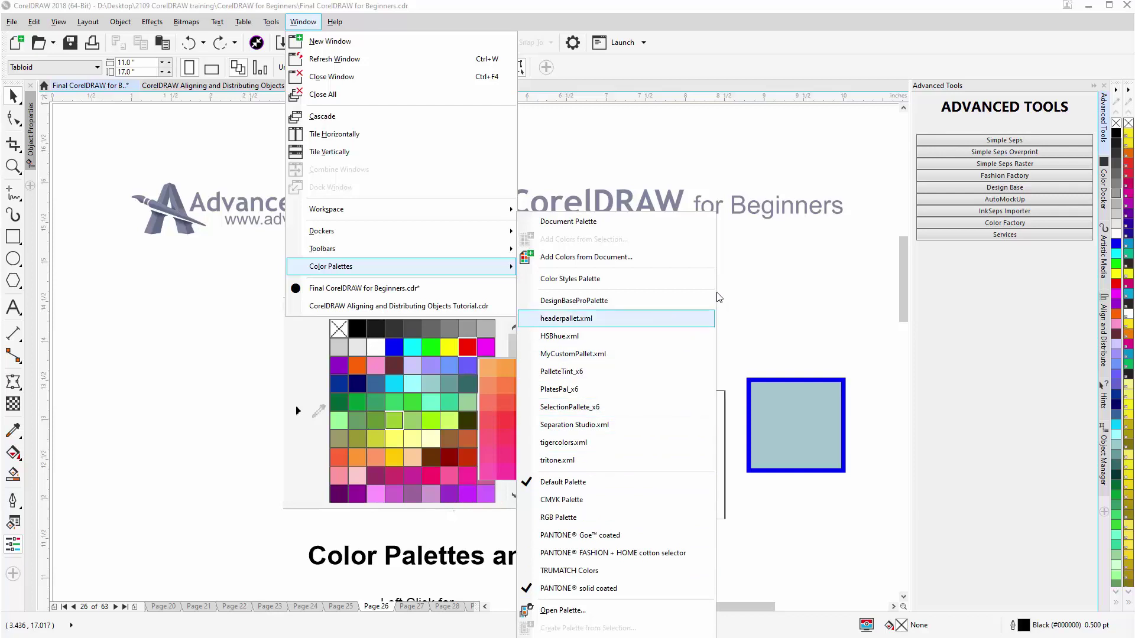
left_click(797, 156)
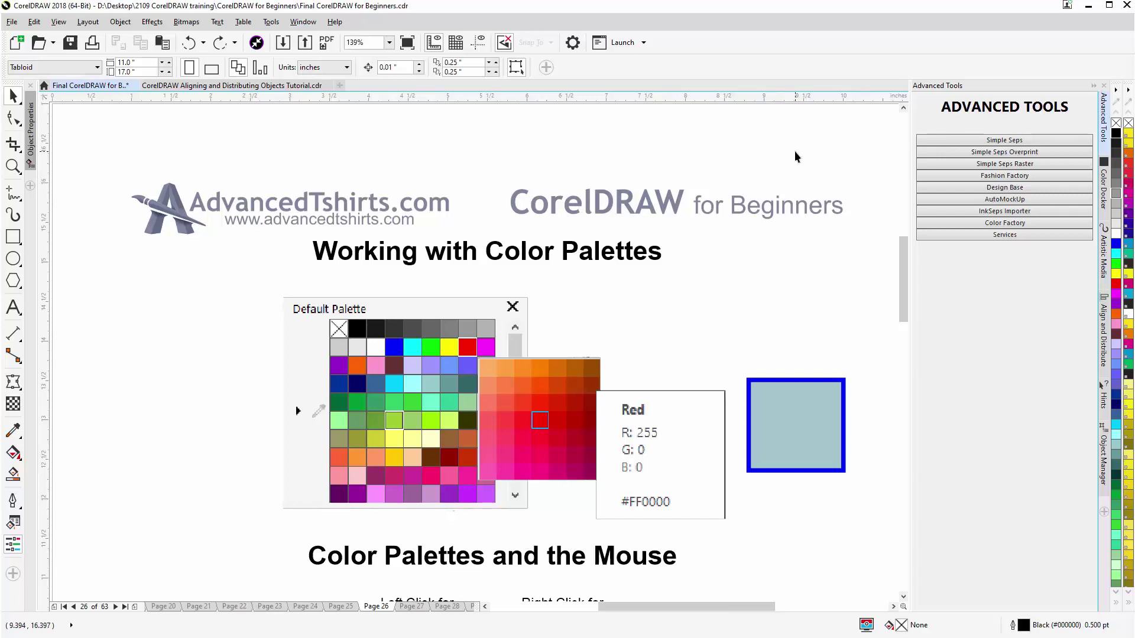
left_click(300, 23)
mouse_move(393, 237)
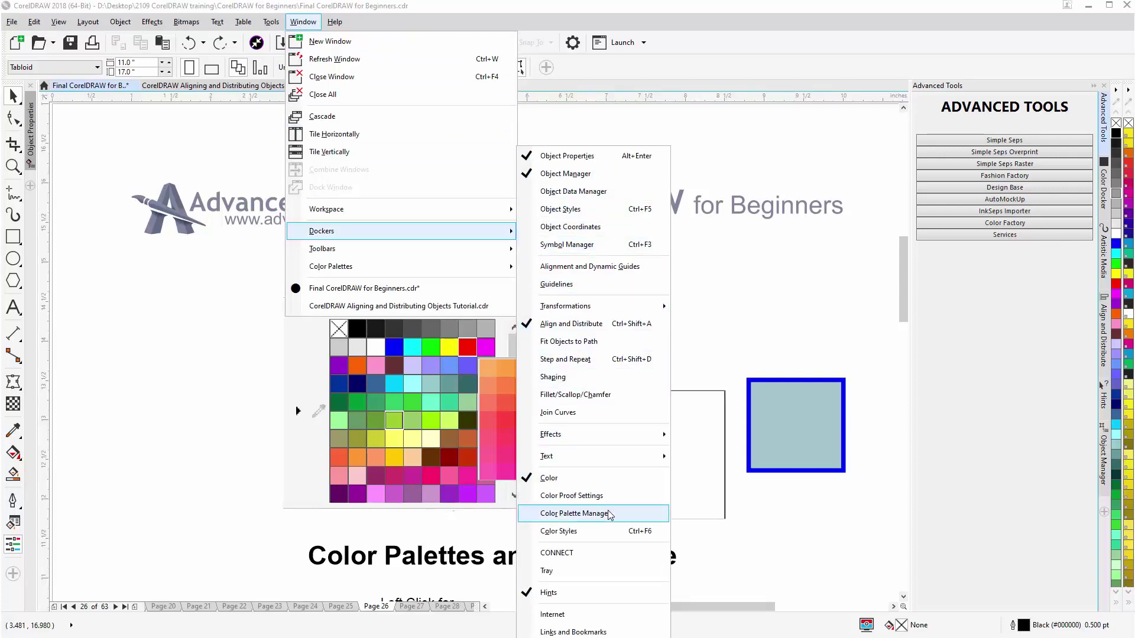
mouse_move(591, 434)
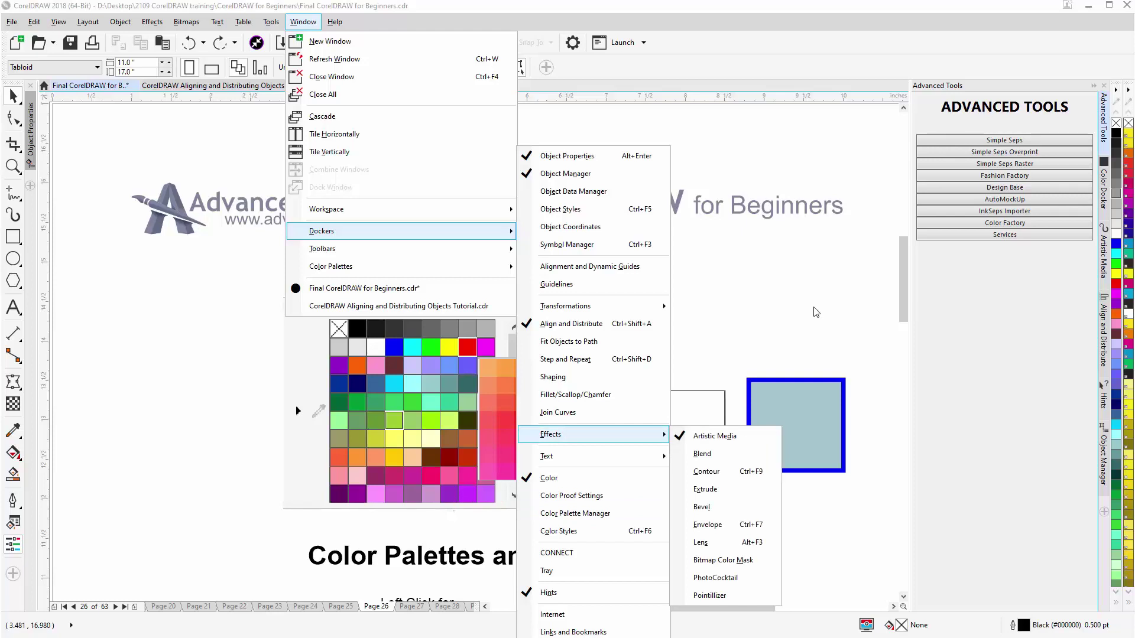
left_click(814, 312)
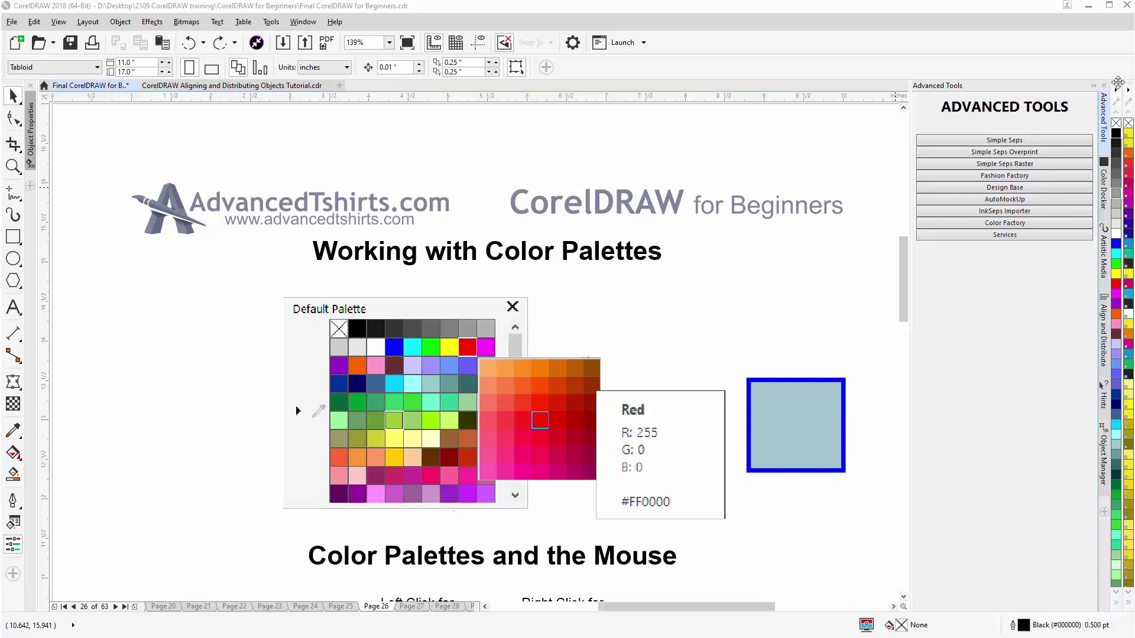
- Float the Default Palette, reshape it into a compact swatch grid, and park it at the canvas's lower left
mouse_move(1117, 82)
left_mouse_down()
mouse_move(772, 42)
mouse_move(723, 63)
left_mouse_up()
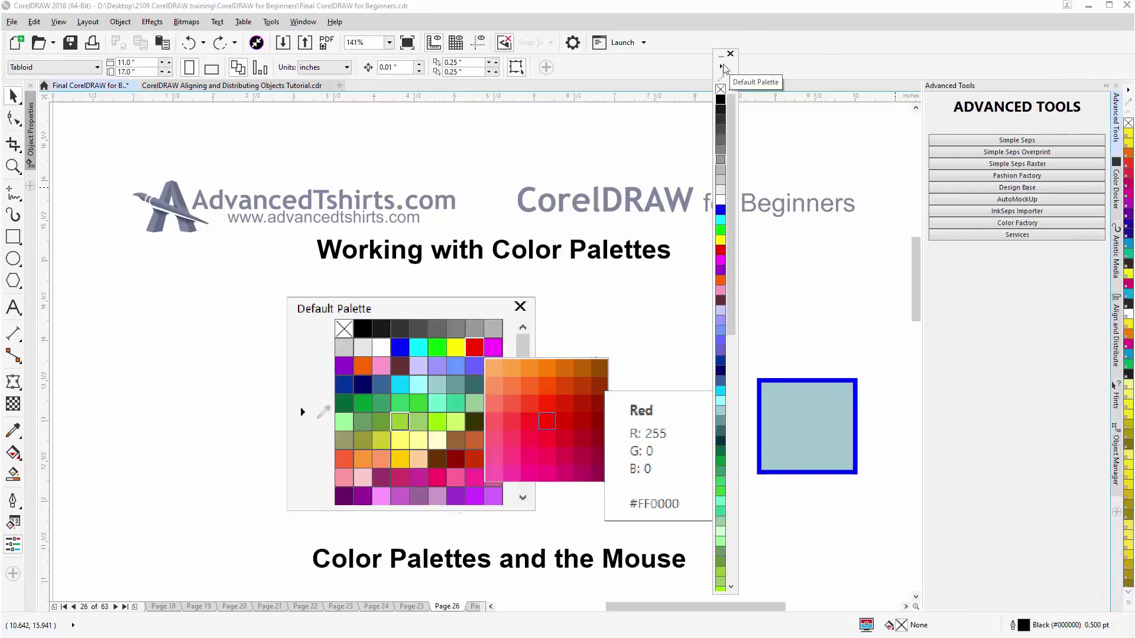
left_click_drag(735, 212, 884, 220)
left_click_drag(770, 594, 768, 168)
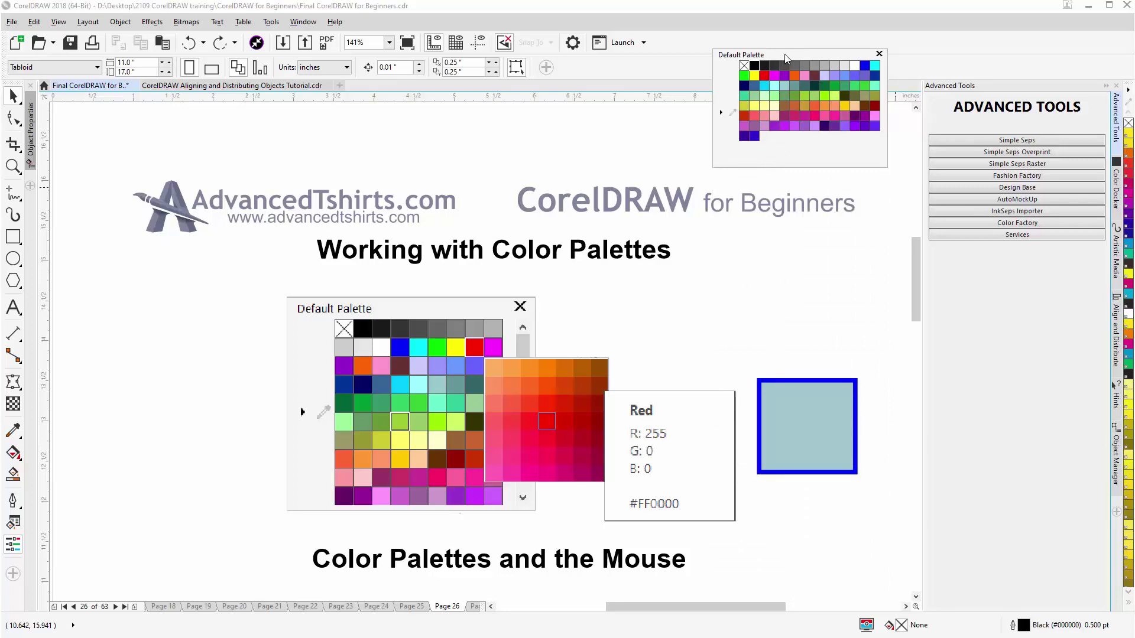
left_click_drag(786, 57, 142, 449)
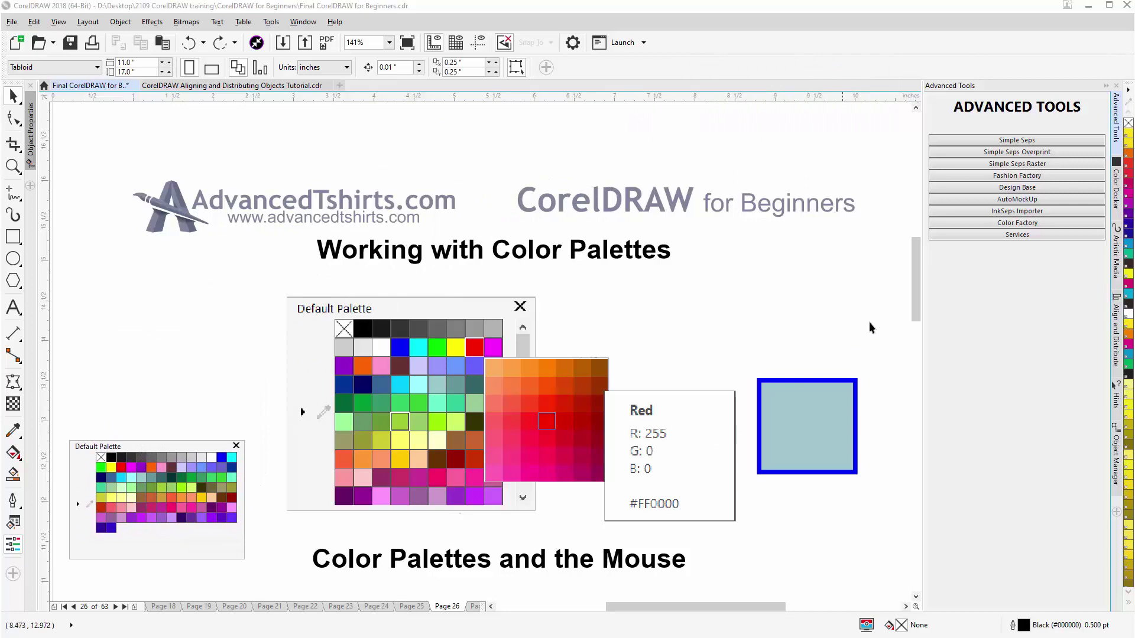
left_click_drag(920, 290, 920, 320)
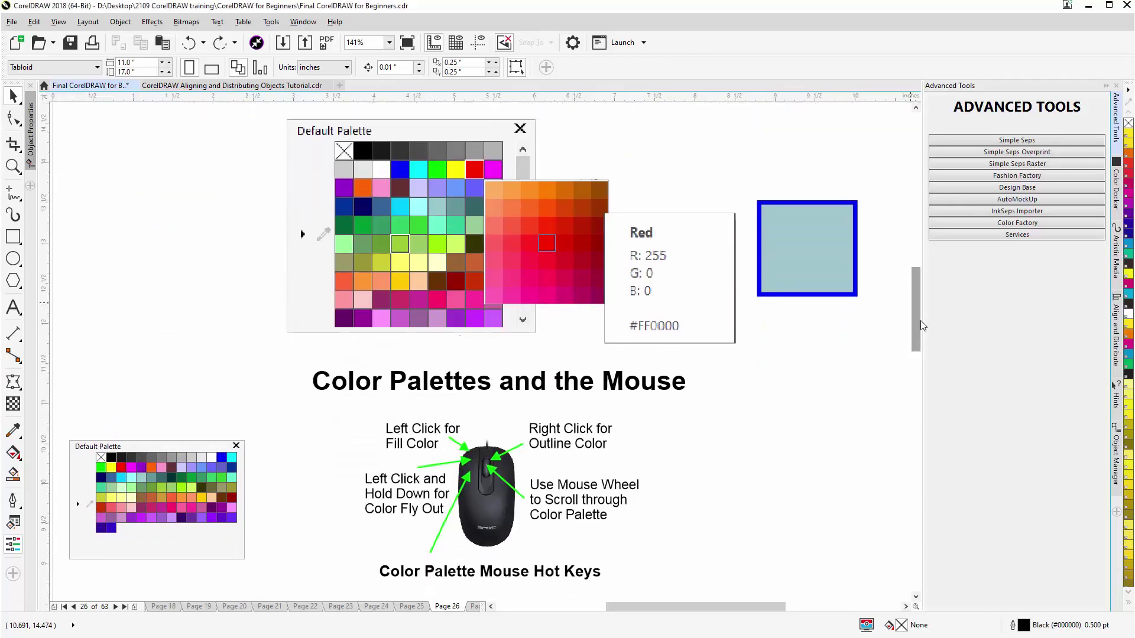
- Give the blue-outlined square a Sky Blue fill and Moss Green outline, and reveal Moss Green's shades
left_click(793, 260)
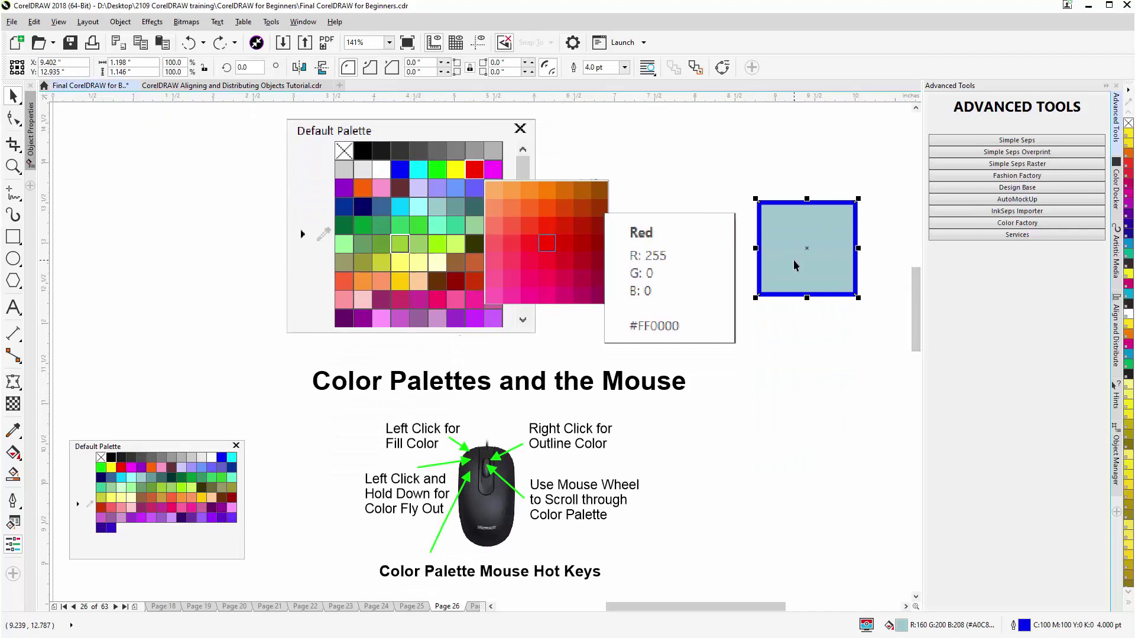
left_click(121, 482)
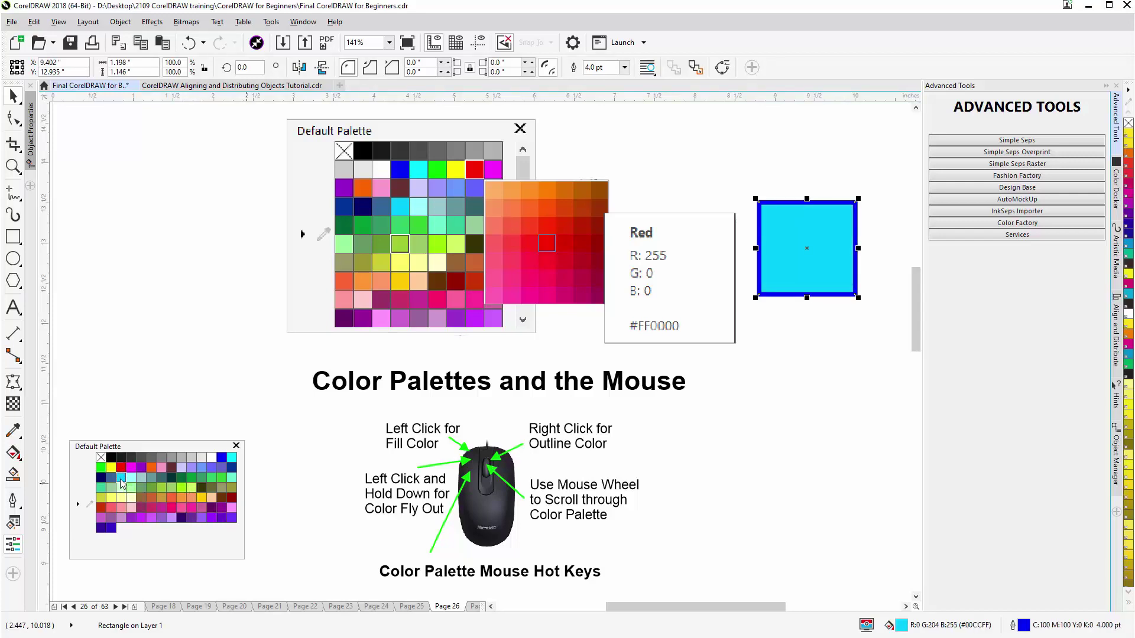
right_click(166, 482)
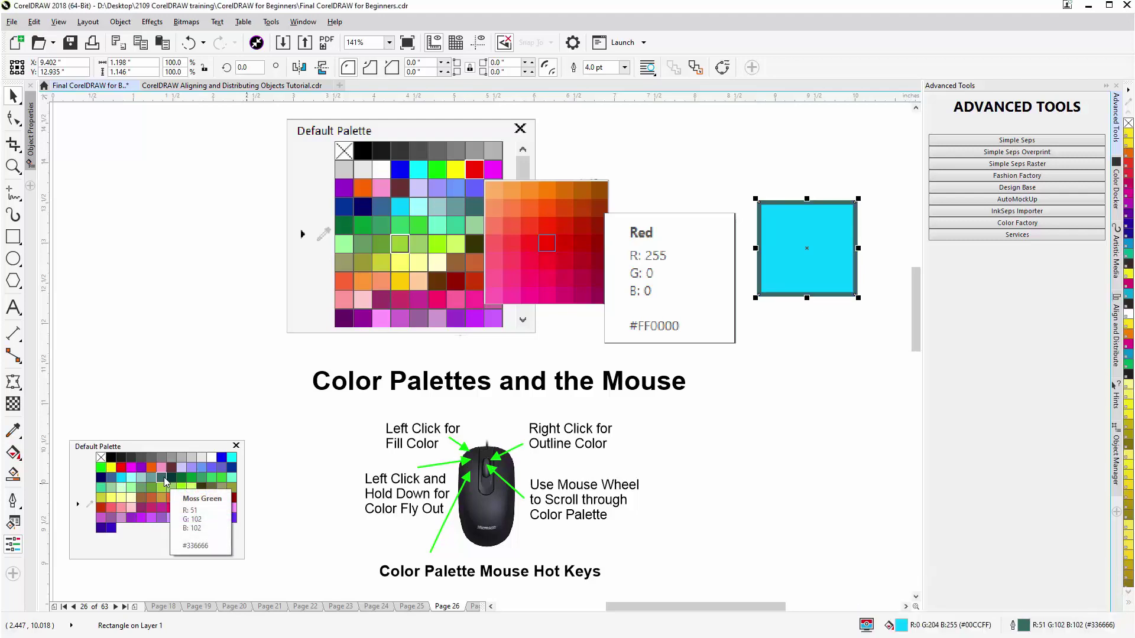
left_click(166, 482)
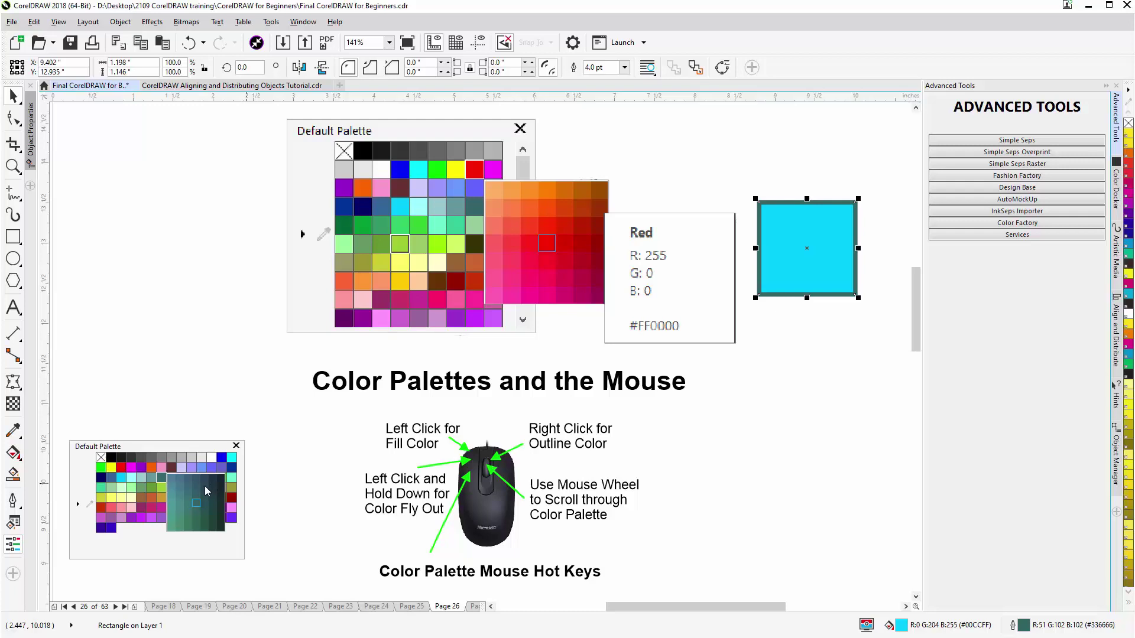
- Recolor the square with a #4E9C89 teal-green outline and a dark brown #803A2C fill
right_click(172, 519)
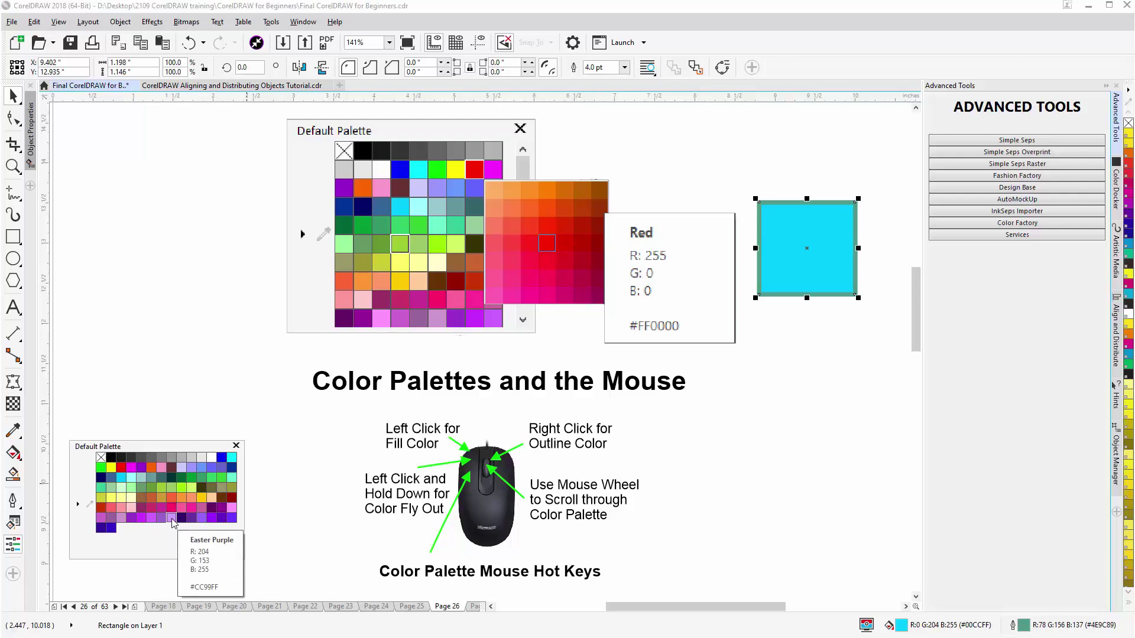
left_click(141, 496)
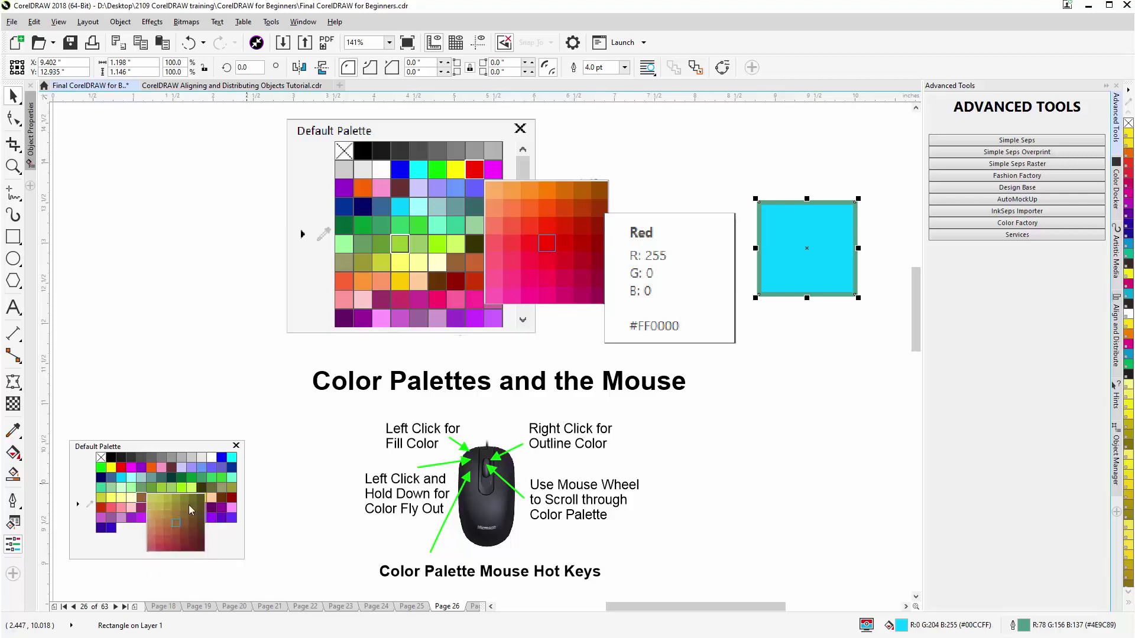
left_click(185, 544)
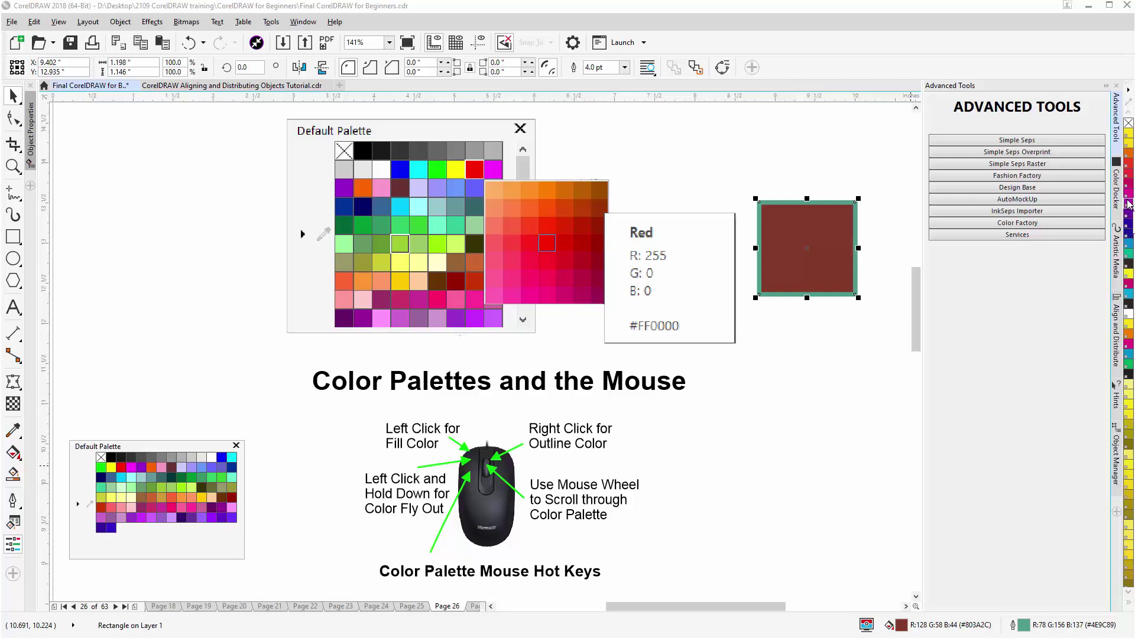
- Zoom out from 141% to 75% to see the whole page and its hot-key notes
scroll(1127, 204, "down", 10)
scroll(1129, 203, "down", 5)
scroll(1128, 204, "down", 10)
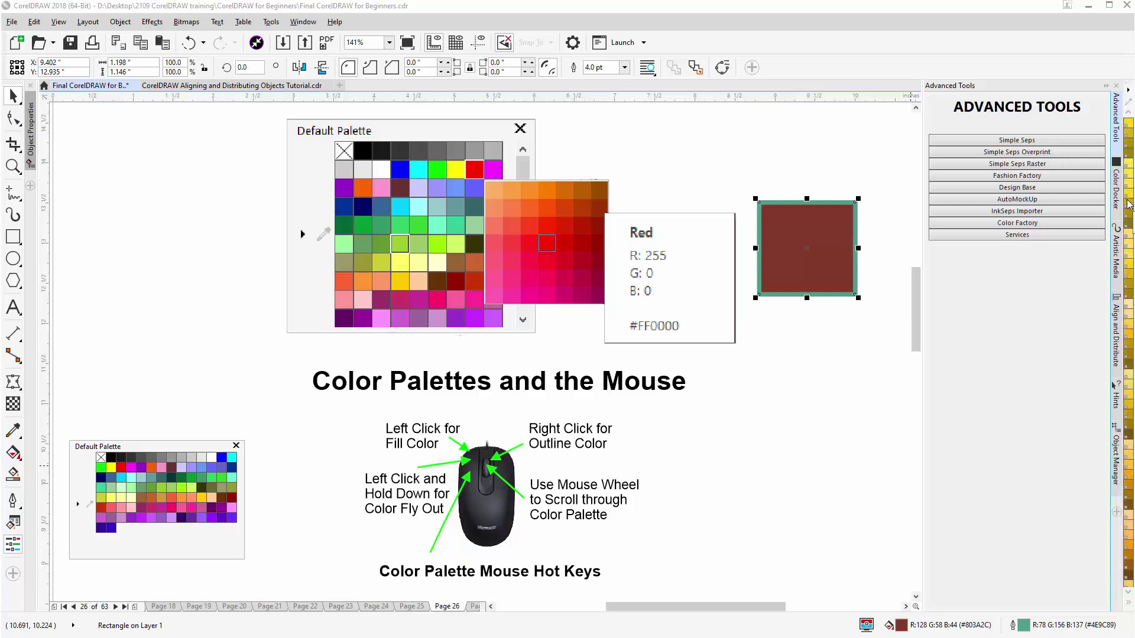
scroll(1128, 204, "down", 8)
scroll(1128, 203, "down", 8)
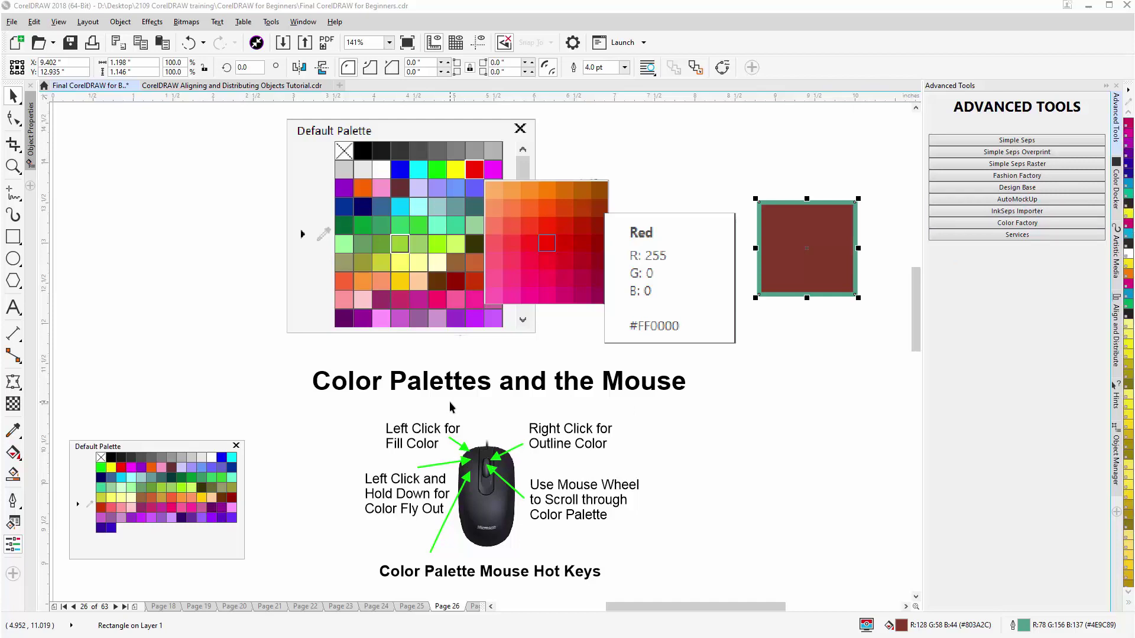
scroll(449, 407, "down", 3)
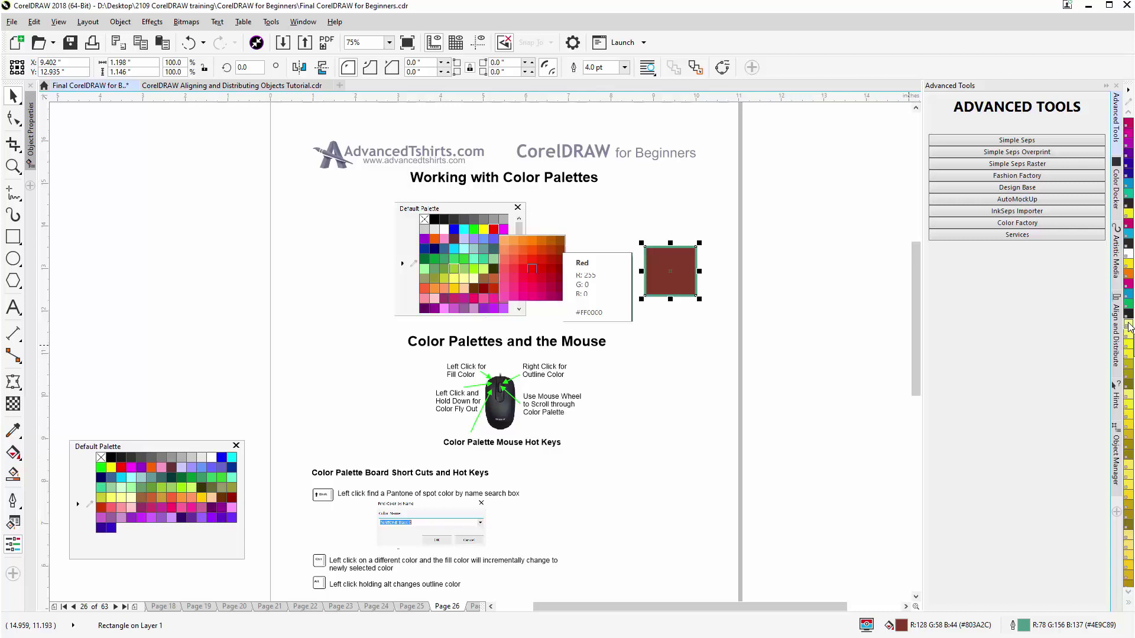
- Find PANTONE 600 C by name in the palette and fill the rectangle with it
left_click(1129, 326, "shift")
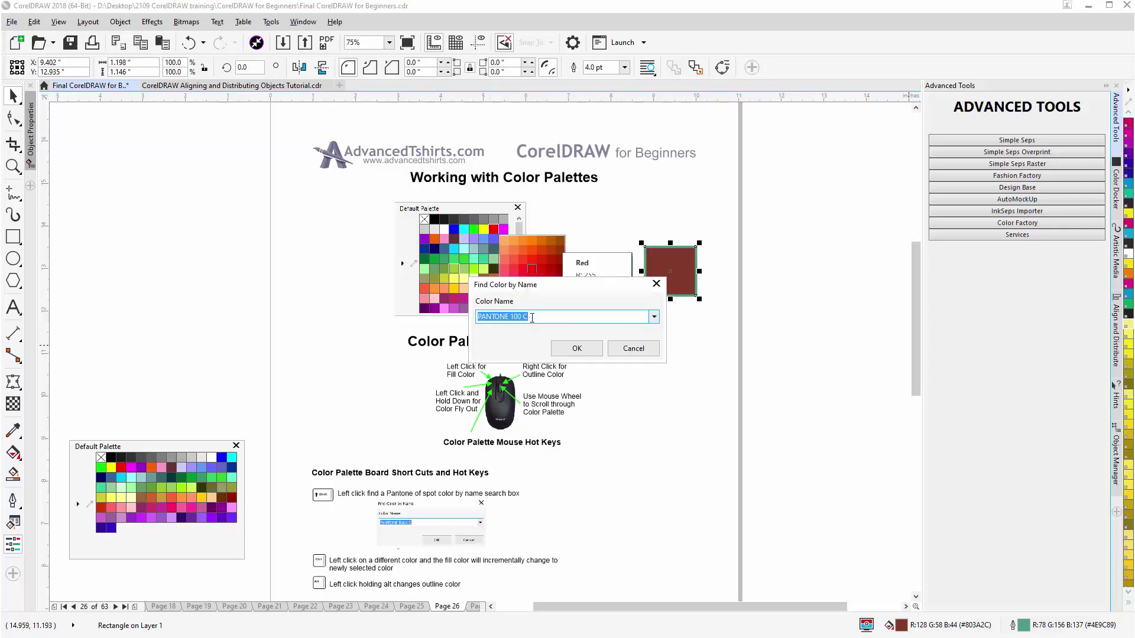
mouse_move(531, 318)
left_mouse_down()
mouse_move(502, 317)
mouse_move(511, 317)
left_mouse_up()
type("500")
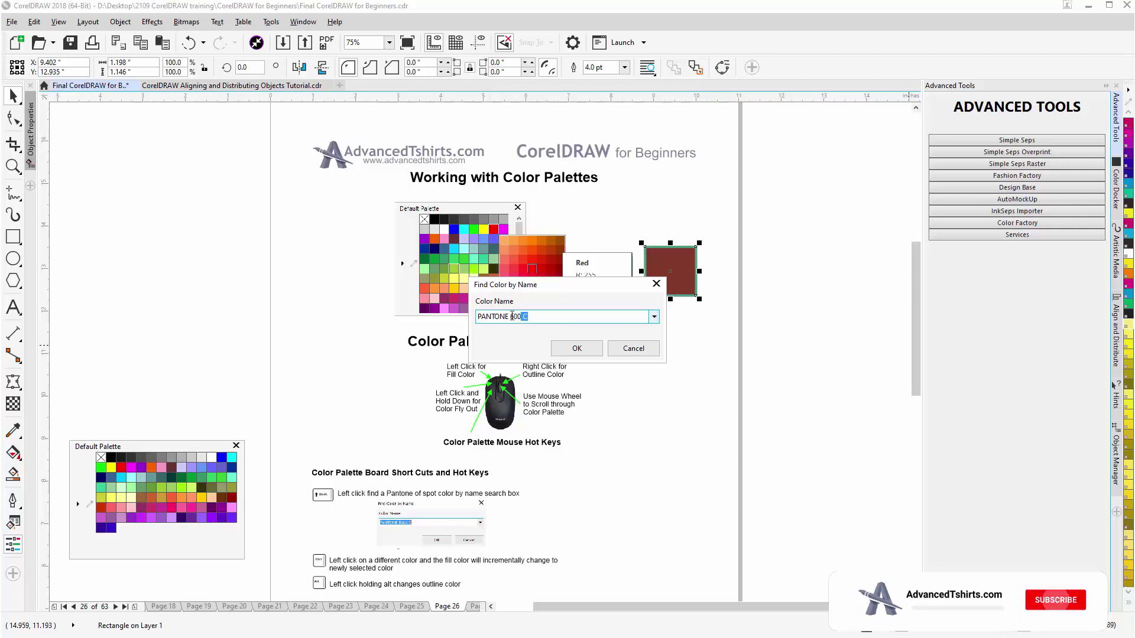
left_click(584, 352)
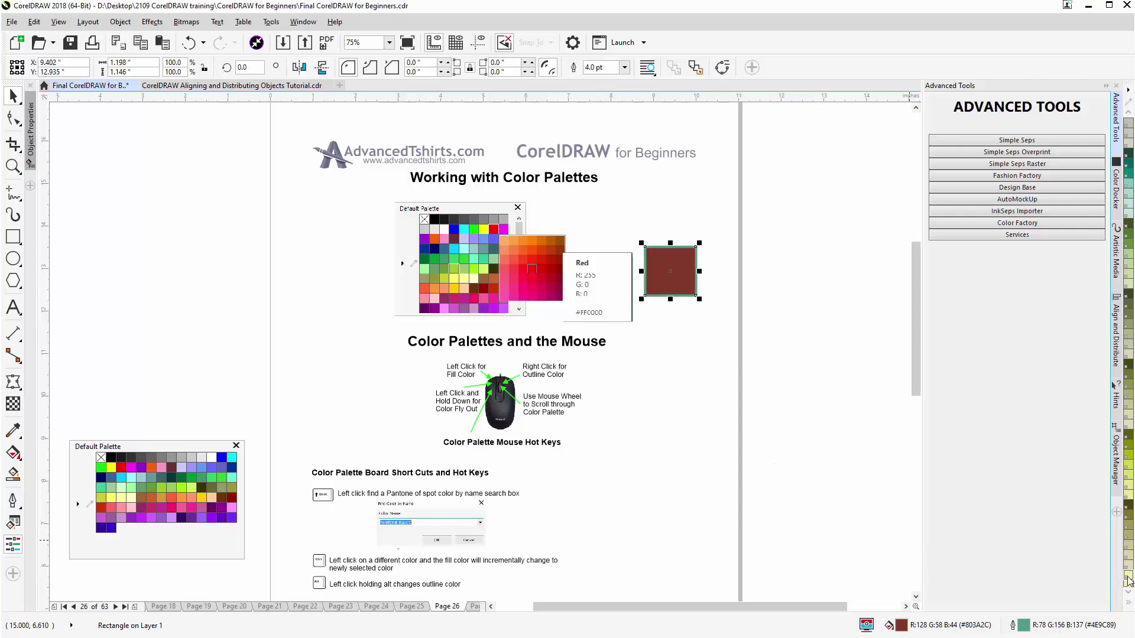
left_click(1127, 577)
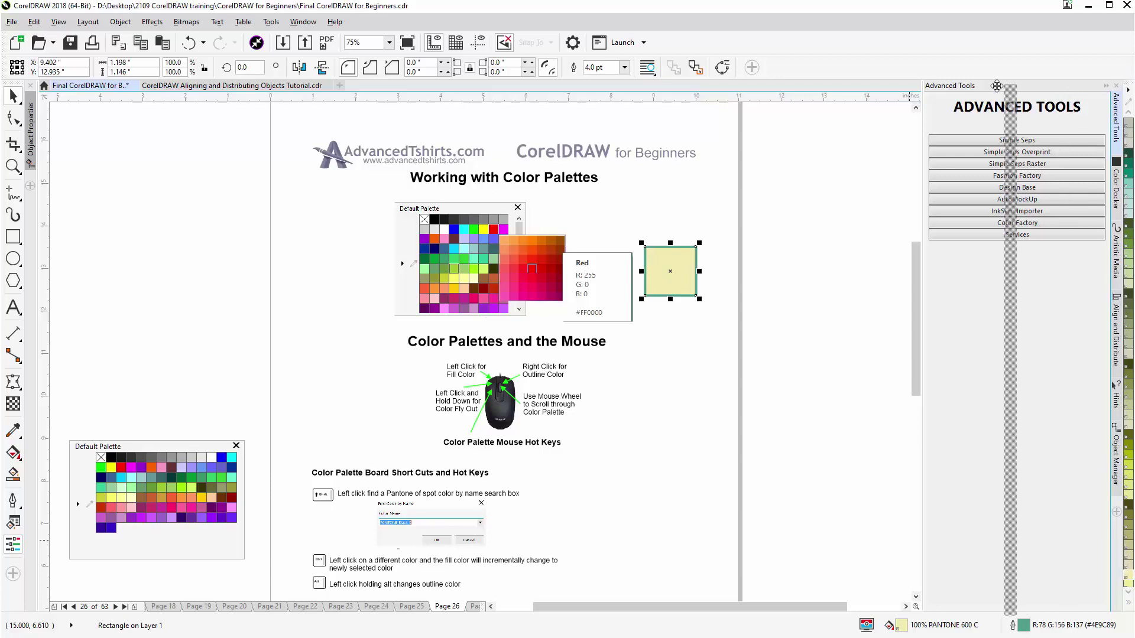
left_click_drag(939, 86, 924, 88)
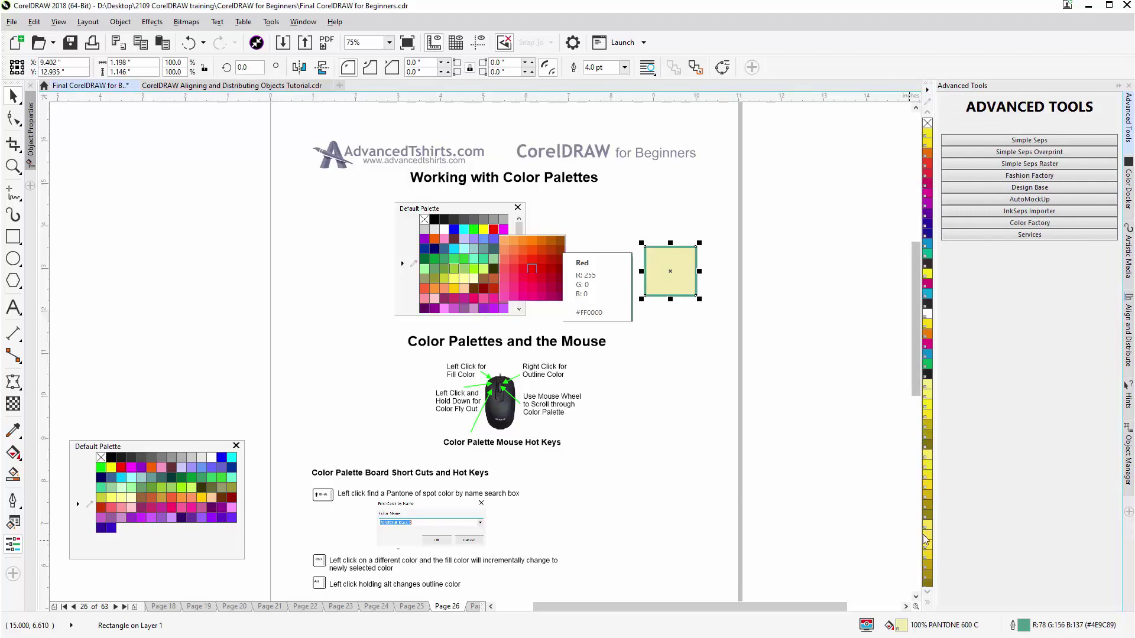
left_click_drag(927, 526, 927, 526)
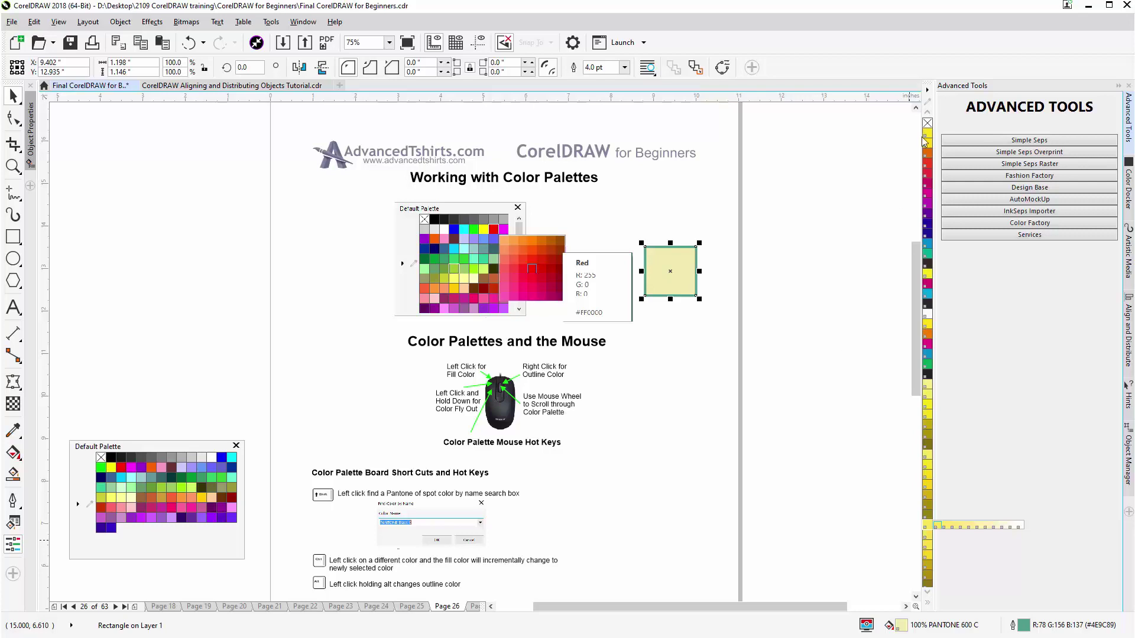
left_click(927, 83)
left_click_drag(927, 83, 1126, 88)
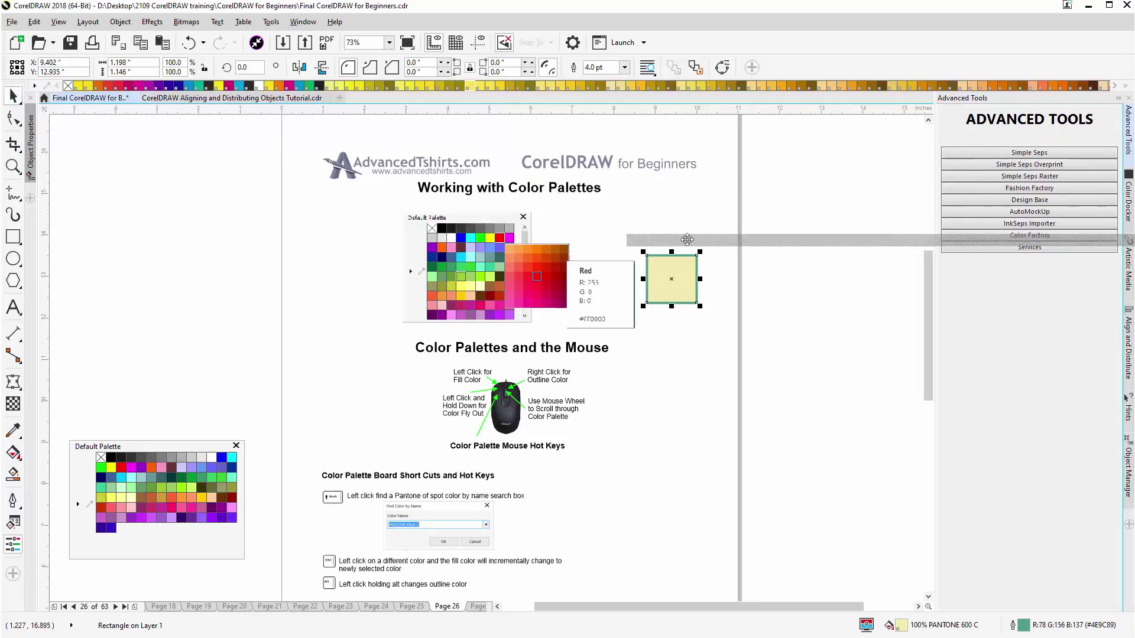
left_click_drag(1128, 187, 1129, 188)
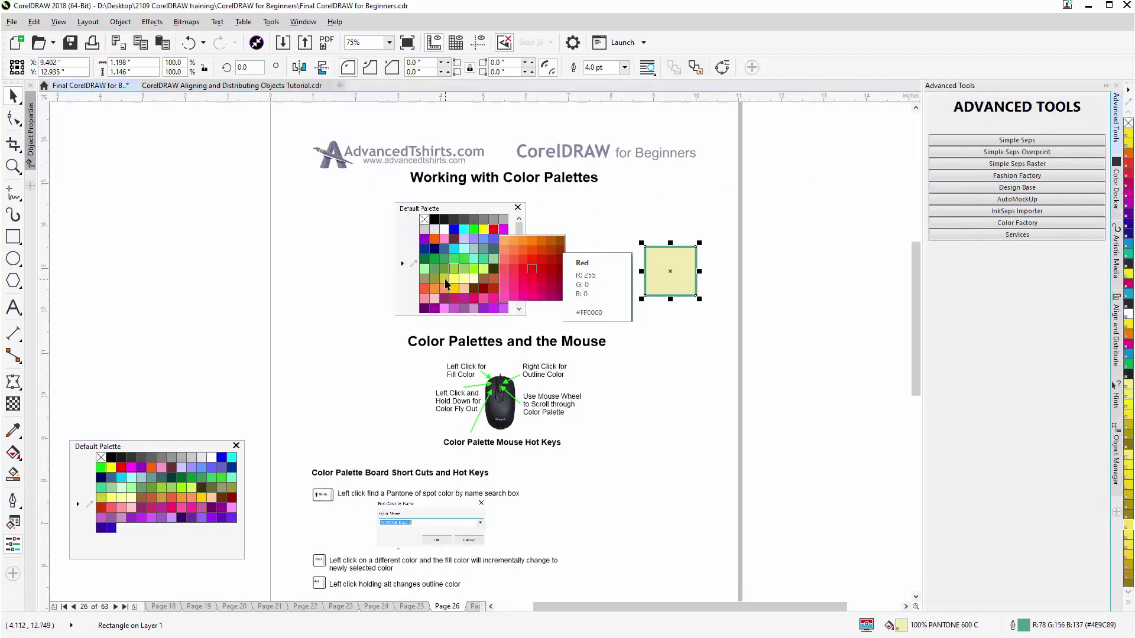
- Fill the rectangle red, blend it with Yellow to golden #FFD000, and outline it purple #9900CC
left_click(119, 465)
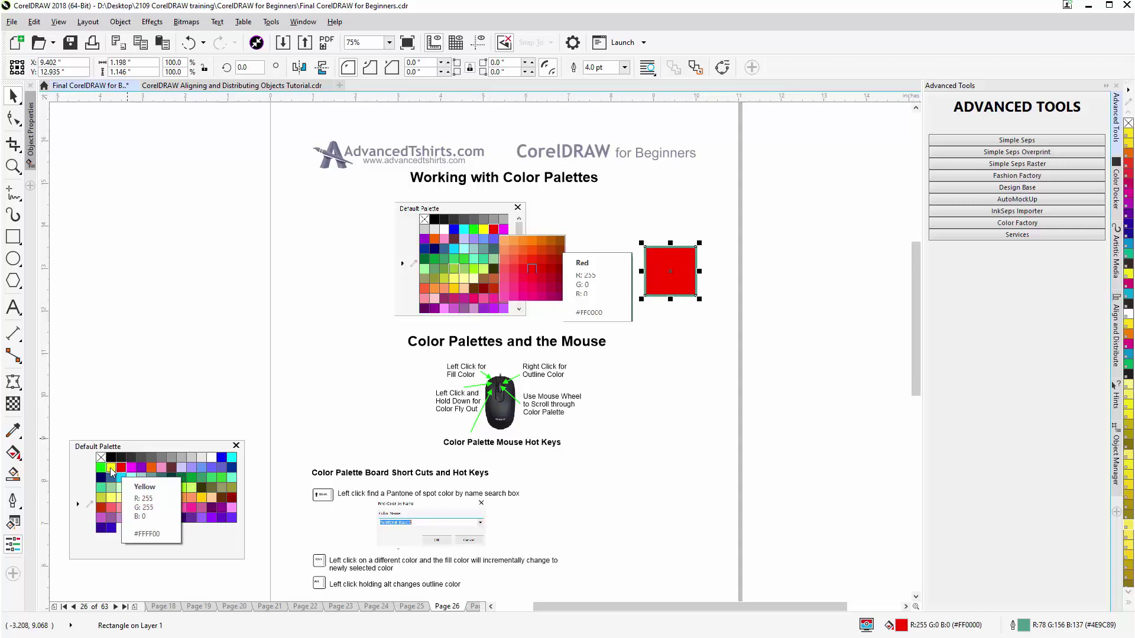
left_click(111, 471, "ctrl")
left_click(111, 471, "ctrl")
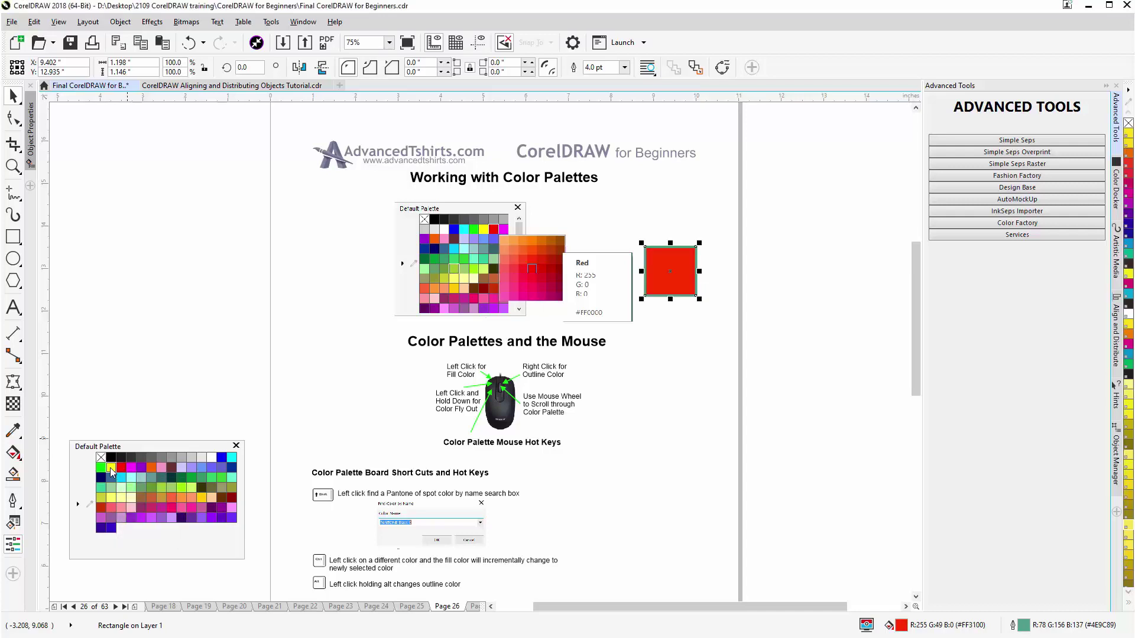
left_click(111, 471, "ctrl")
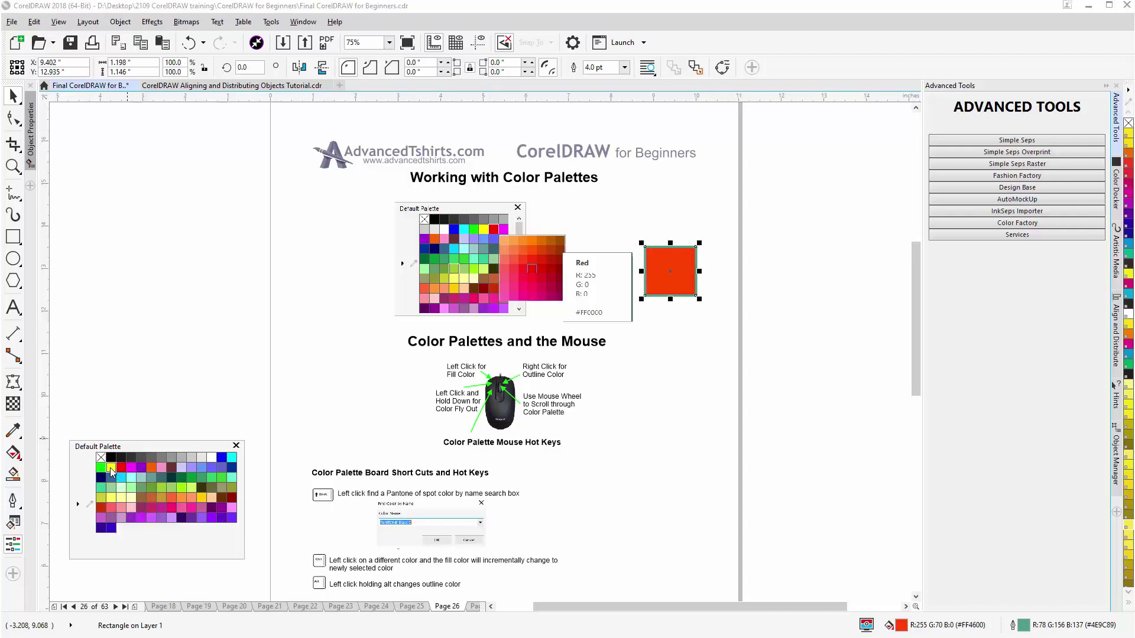
left_click(111, 471, "ctrl")
left_click(111, 471, "ctrl")
left_click(111, 471, "ctrl")
left_click(111, 471, "ctrl")
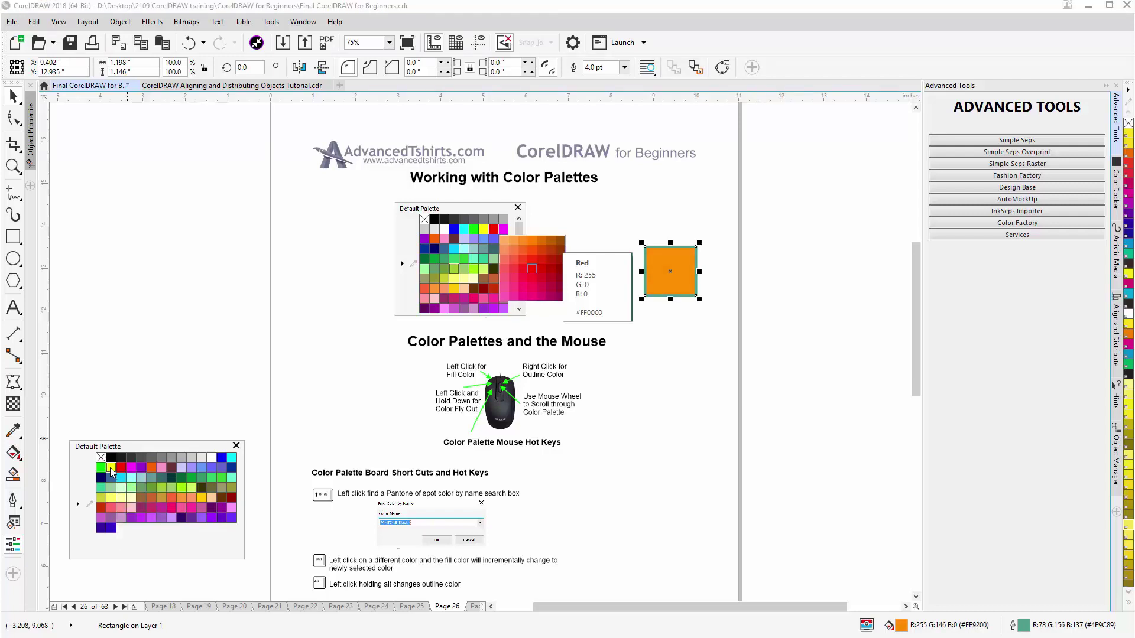
left_click(111, 471, "ctrl")
left_click(111, 471, "ctrl")
left_click(111, 471, "ctrl")
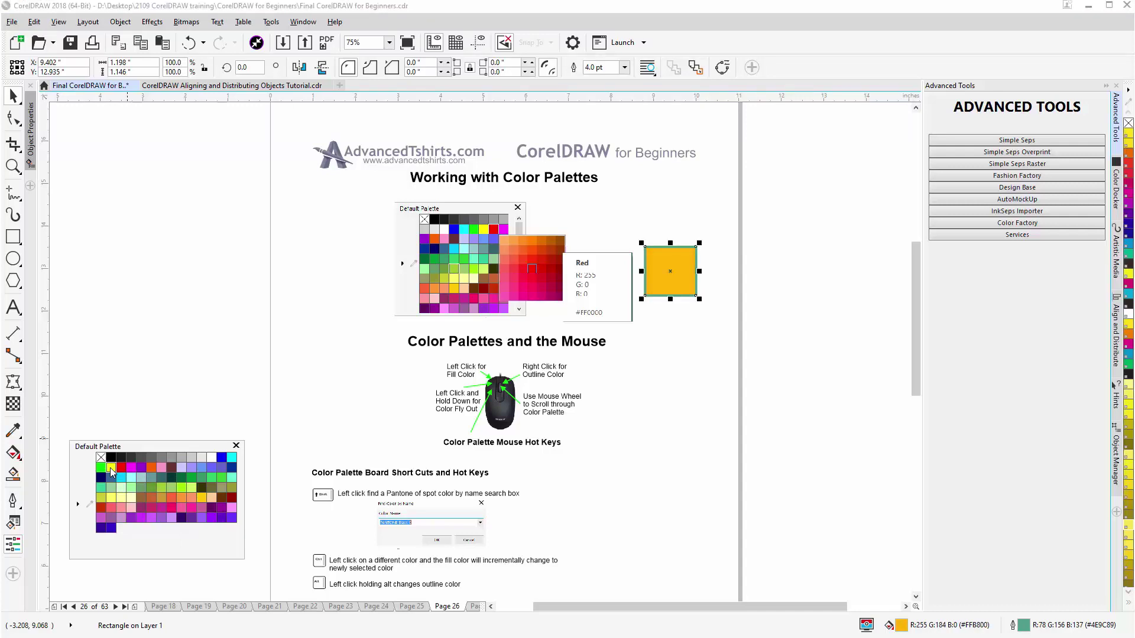
left_click(111, 471, "ctrl")
left_click(111, 471, "ctrl")
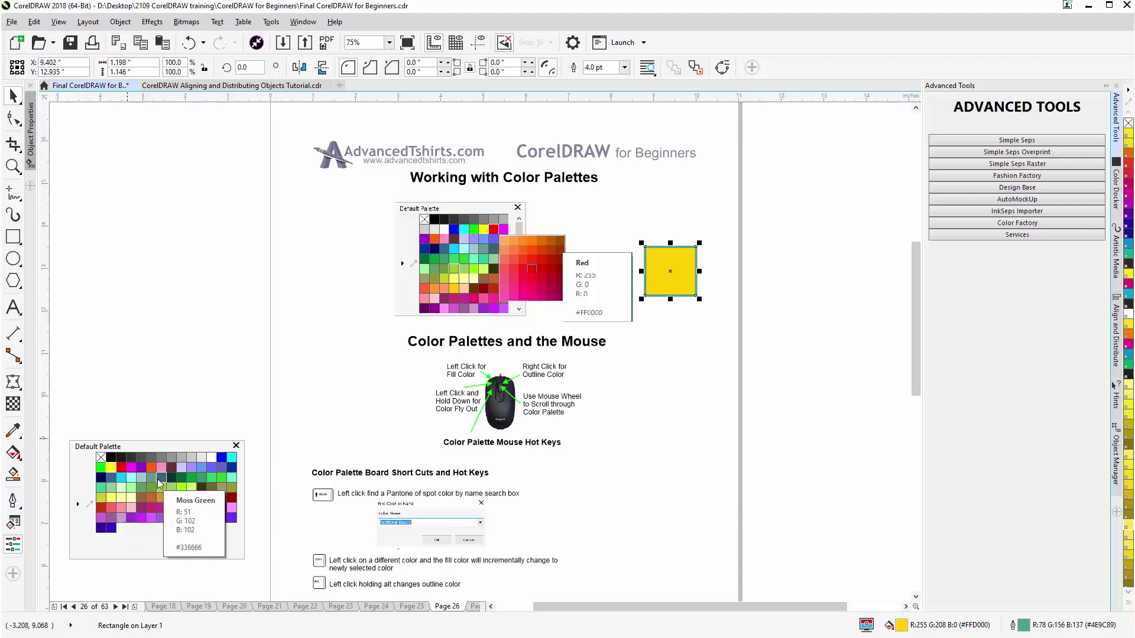
right_click(122, 468)
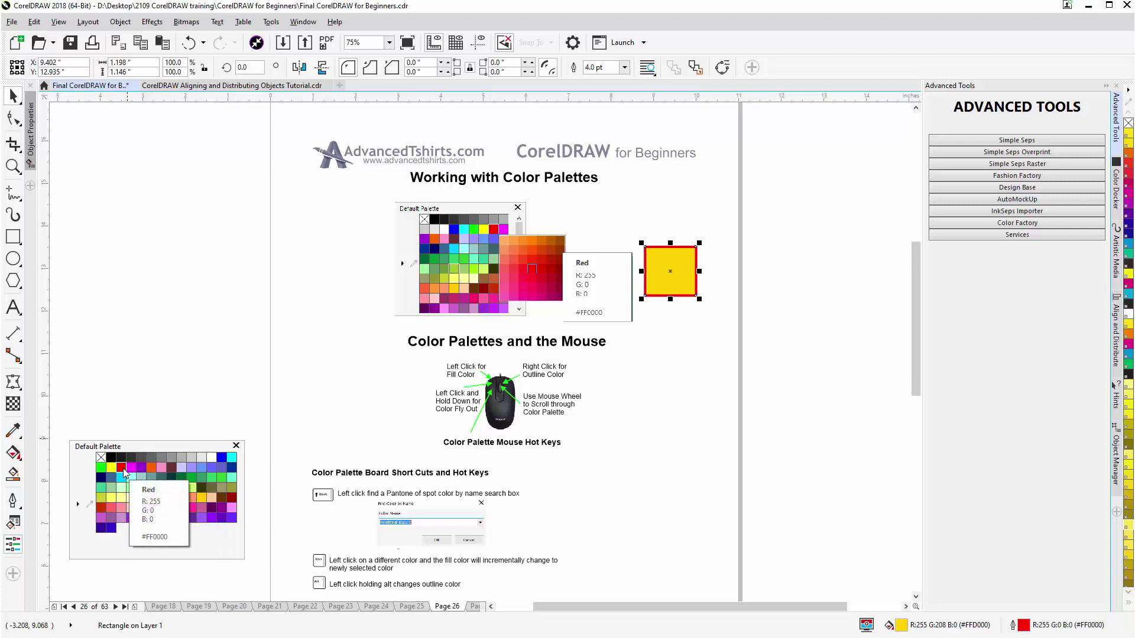
right_click(139, 467)
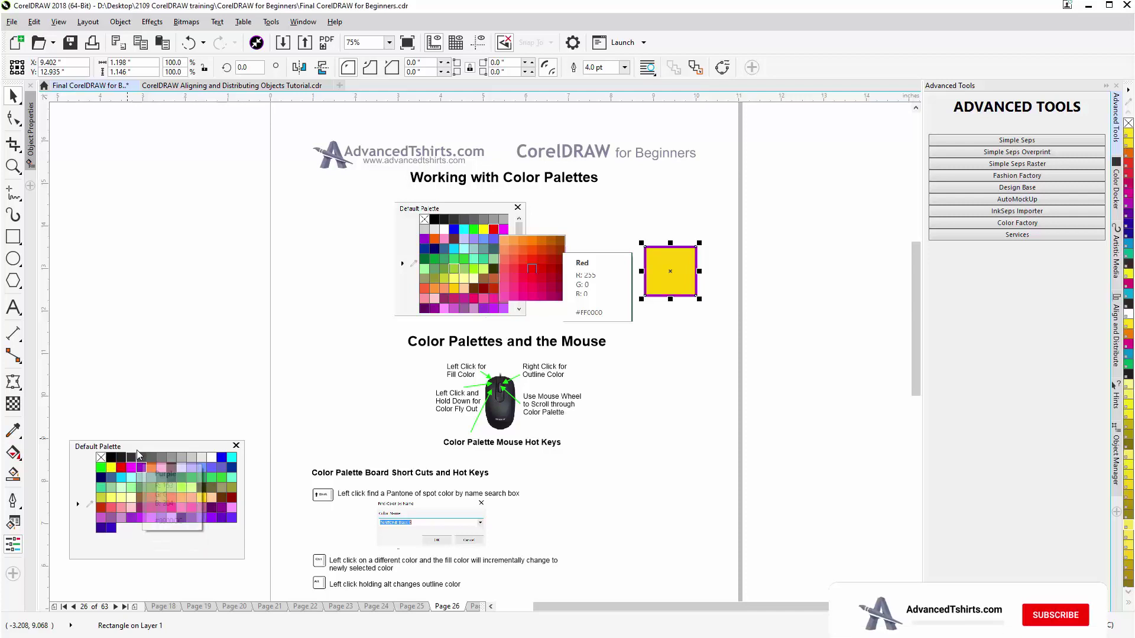
- Dock the floating Default Palette at the right edge beside the Advanced Tools docker
left_click_drag(140, 452, 809, 112)
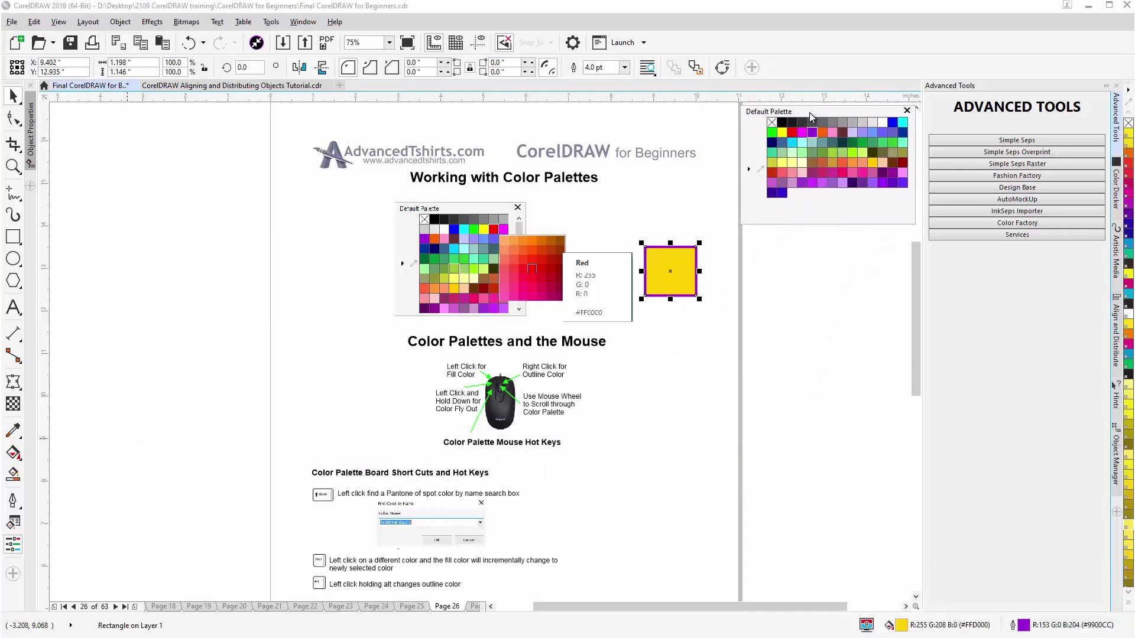
mouse_move(809, 112)
left_mouse_down()
mouse_move(738, 217)
mouse_move(1131, 261)
left_mouse_up()
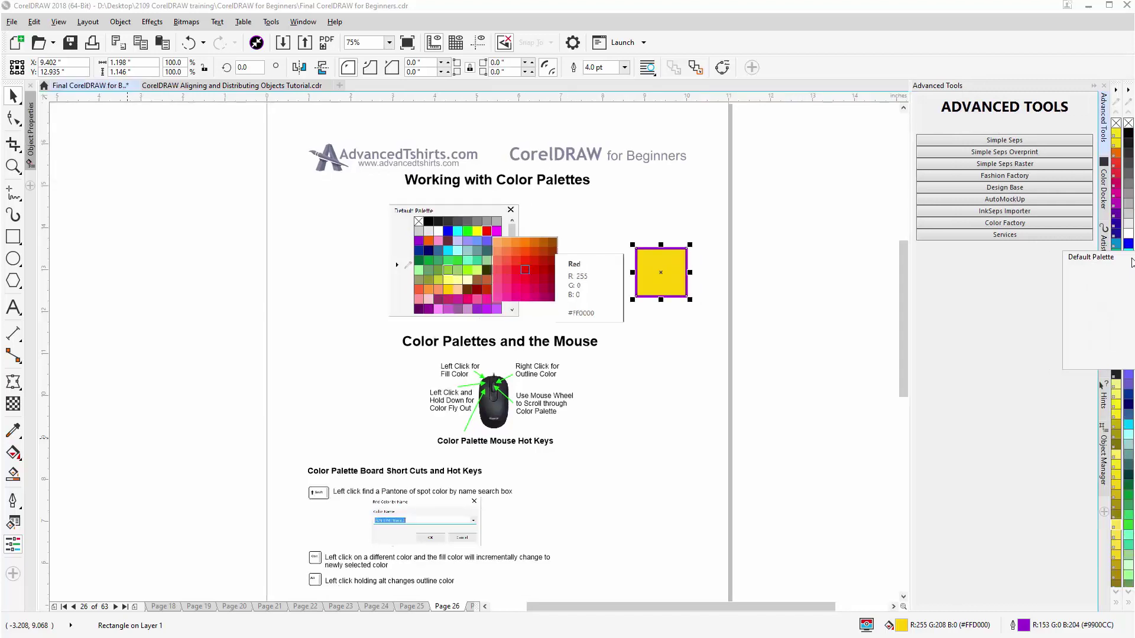